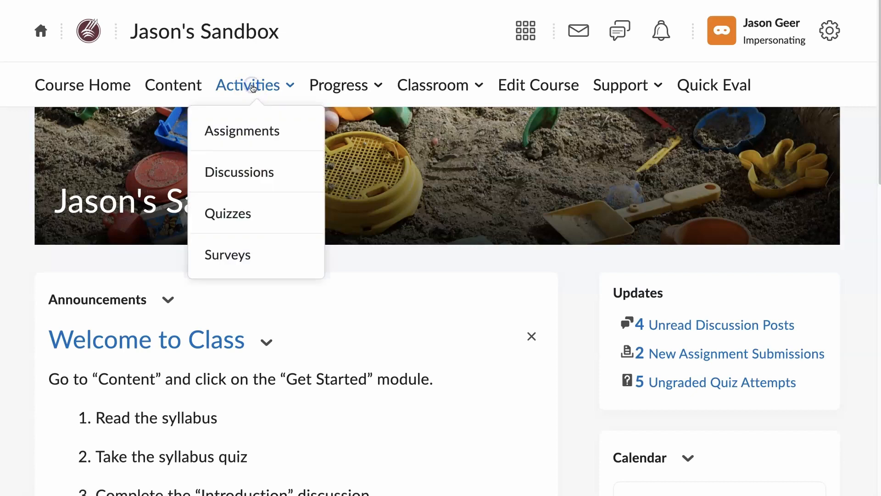
Step: Go to the course's Quizzes area and start a new quiz
click(249, 216)
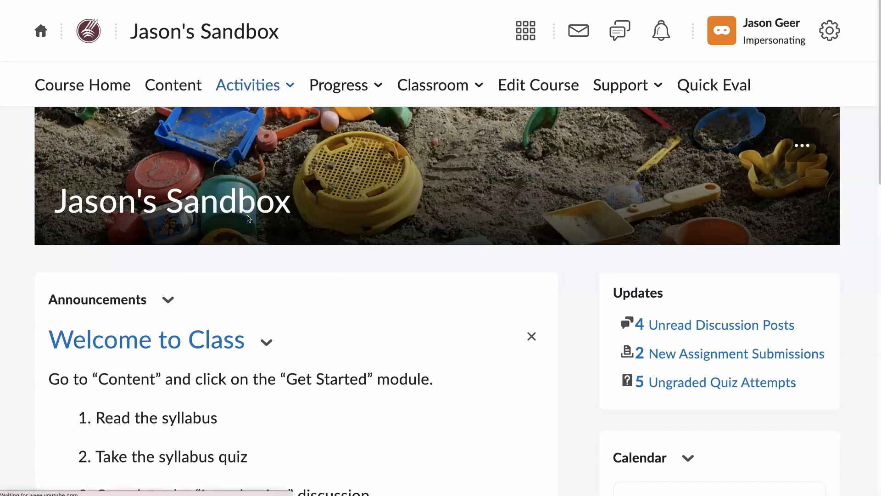
scroll(262, 225, down, 3)
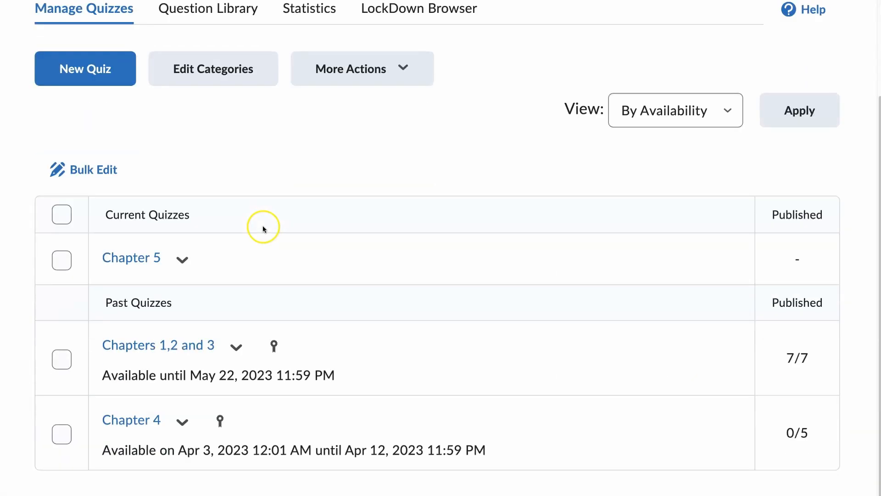
scroll(264, 228, up, 1)
click(95, 86)
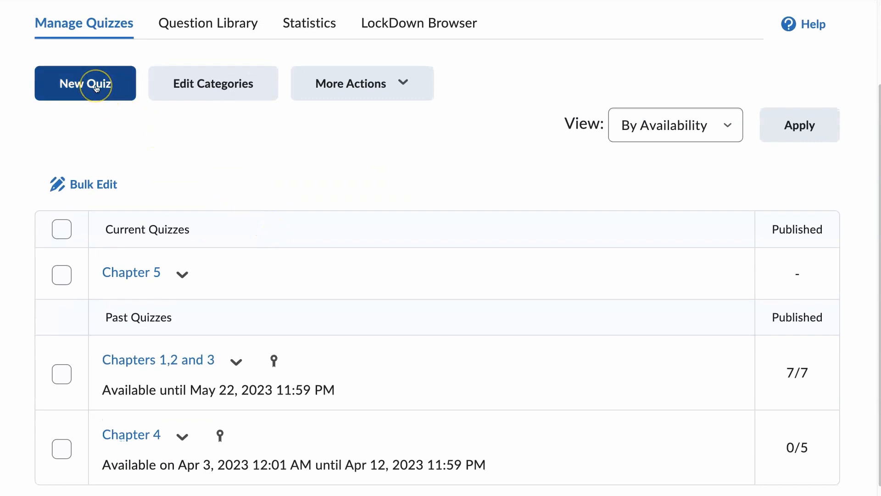
click(96, 88)
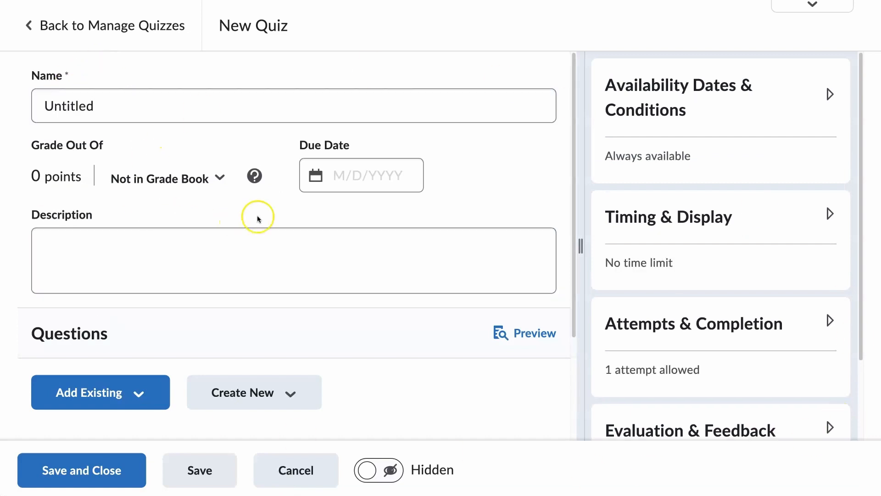
Step: Name the new quiz "Chapter 6"
double_click(138, 100)
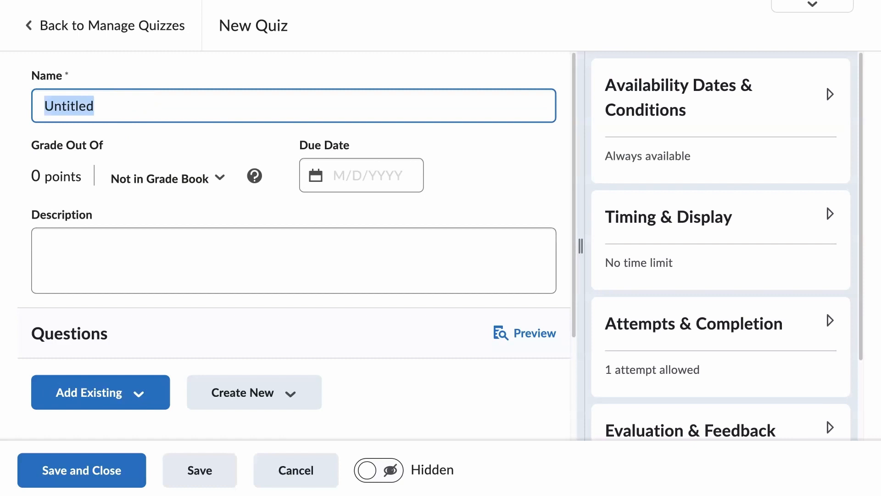
text(N)
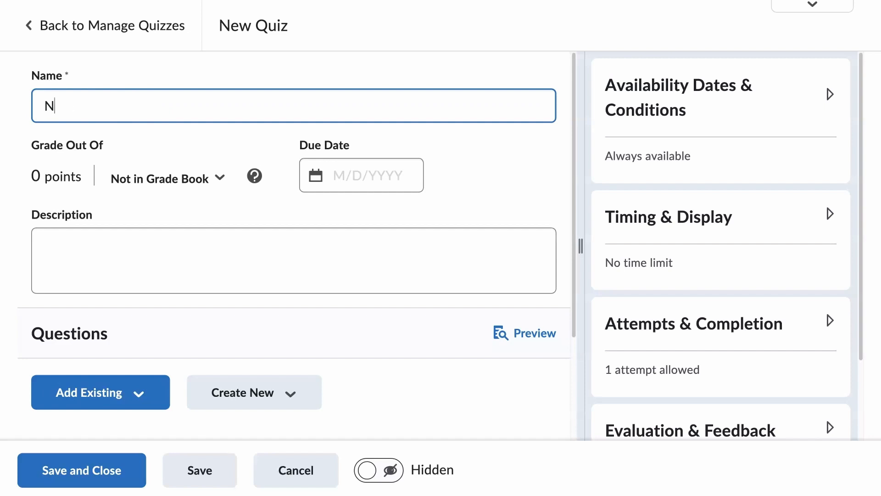
text(echapter 6)
drag(49, 106, 29, 111)
text(C)
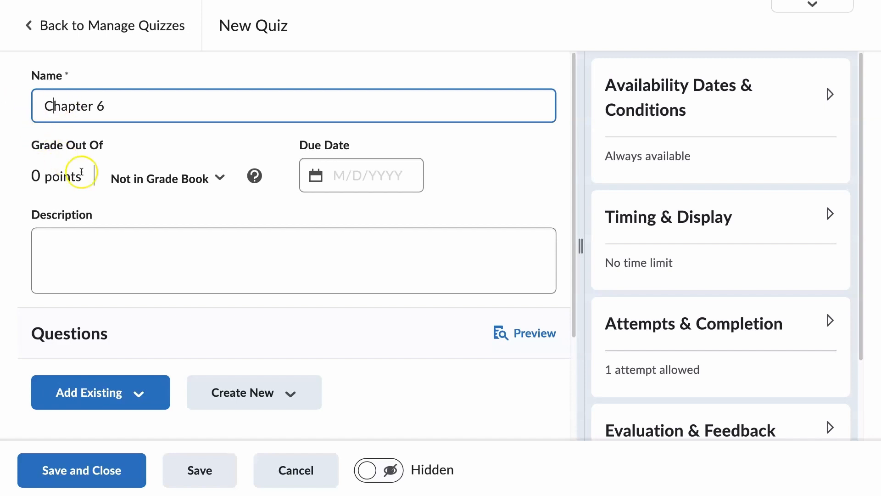
Step: Add the quiz to the grade book and set its grade to 100 points
click(61, 182)
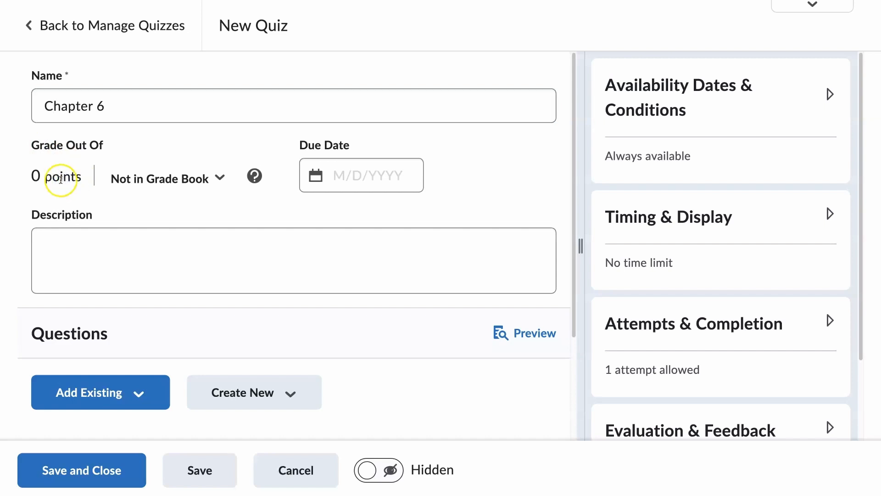
click(139, 180)
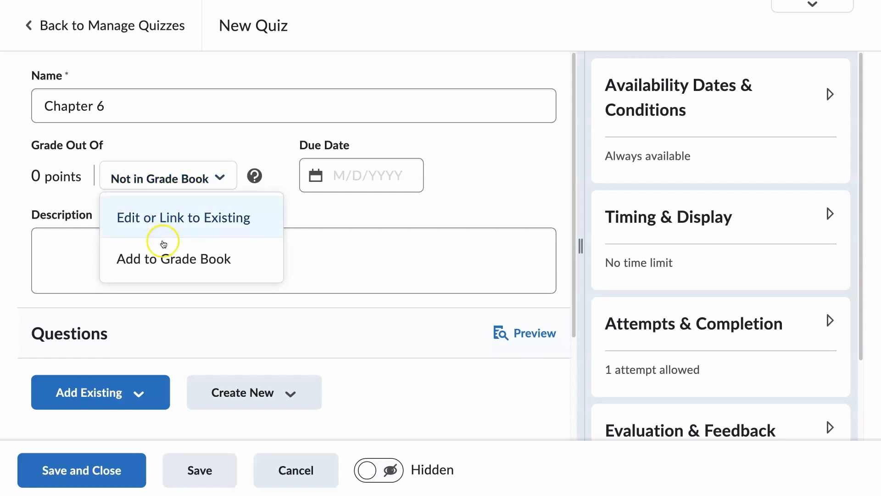
click(163, 258)
drag(54, 176, 40, 176)
text(100)
click(263, 144)
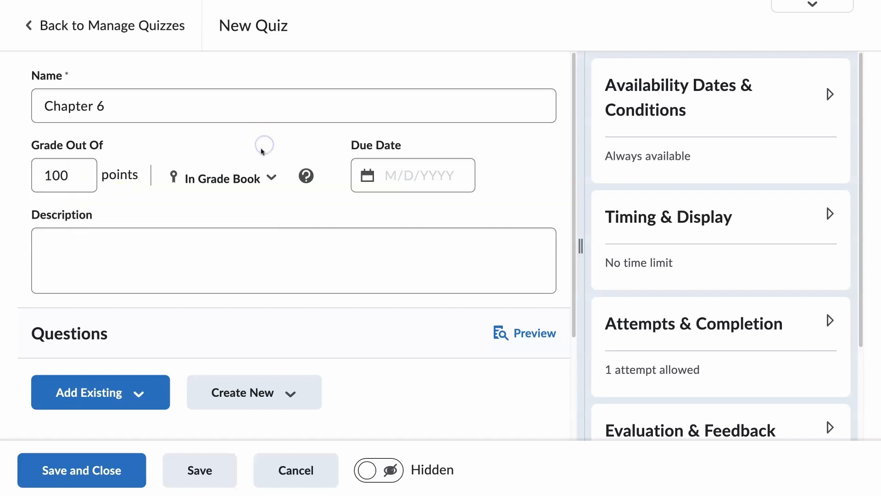
Step: Link the quiz to a new grade item in the Quizzes grade category
click(271, 177)
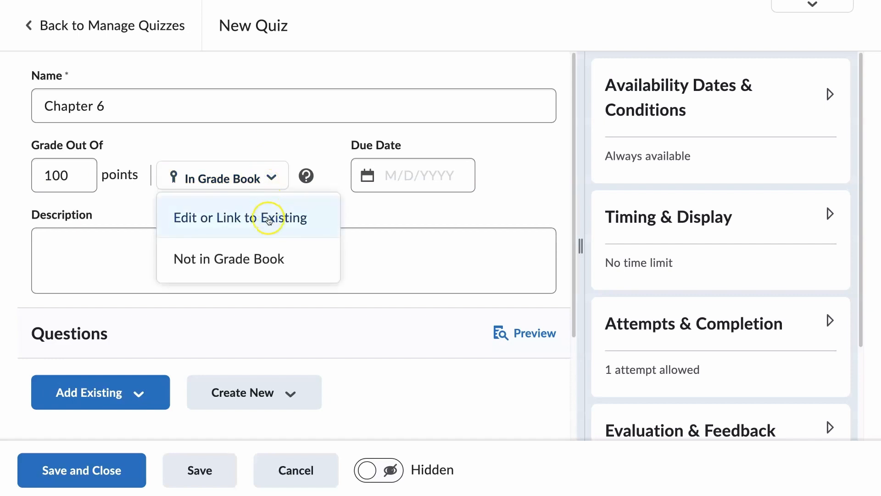
click(269, 219)
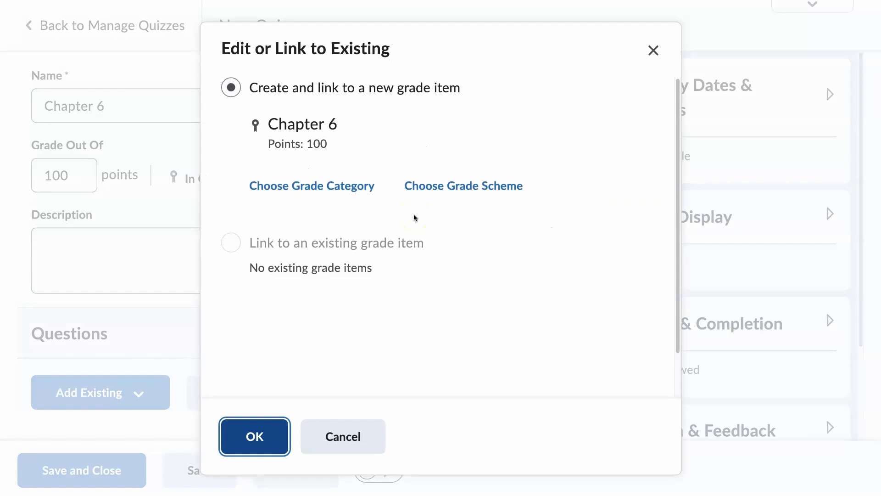
click(353, 188)
click(353, 258)
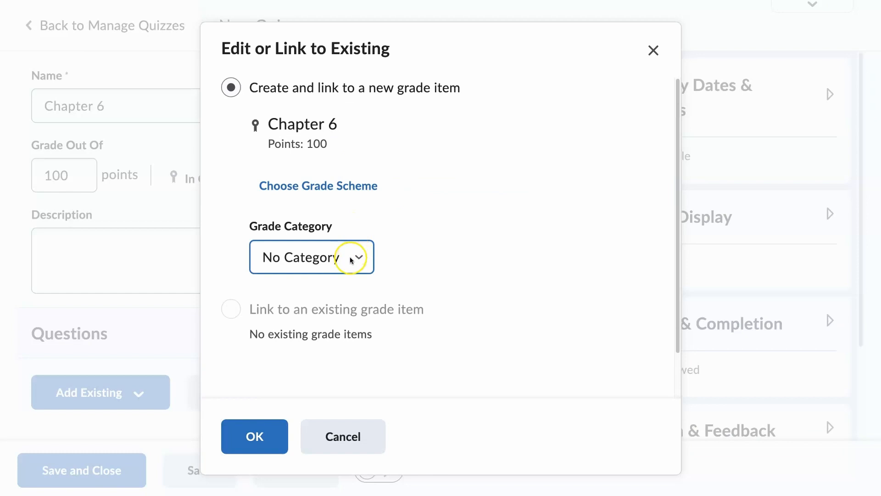
click(345, 295)
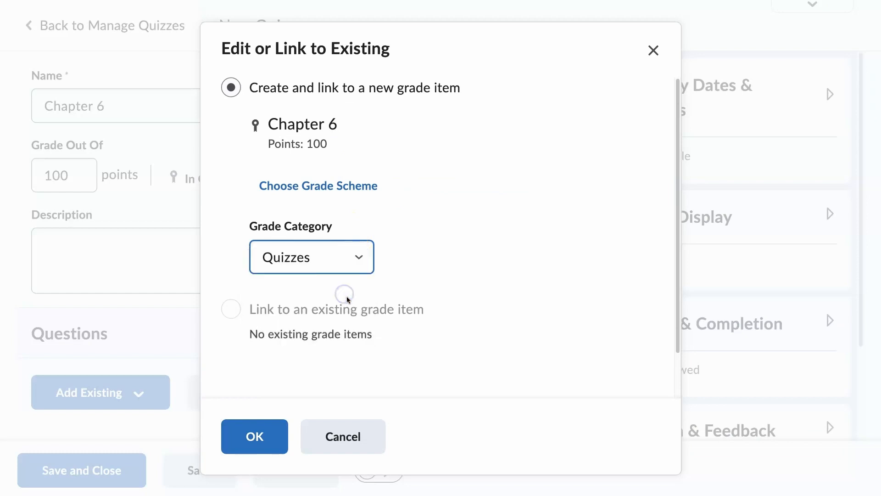
click(254, 436)
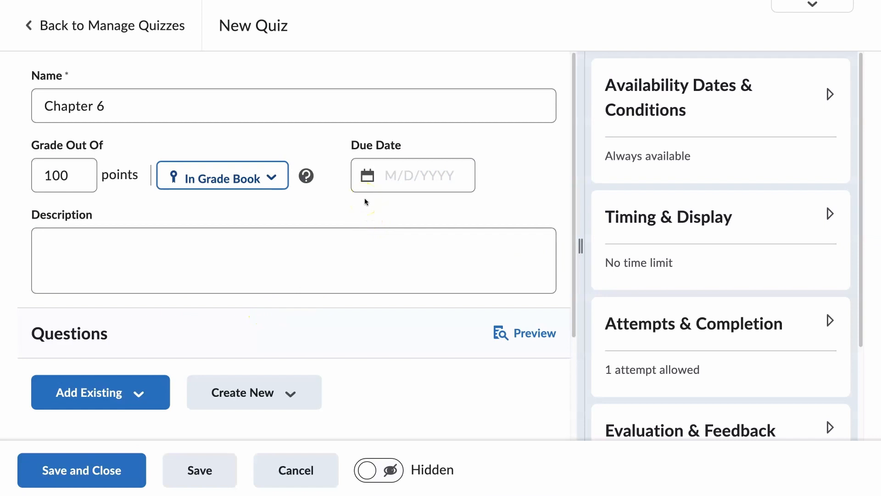
Step: Set the quiz due date to 5/23/2023
click(366, 179)
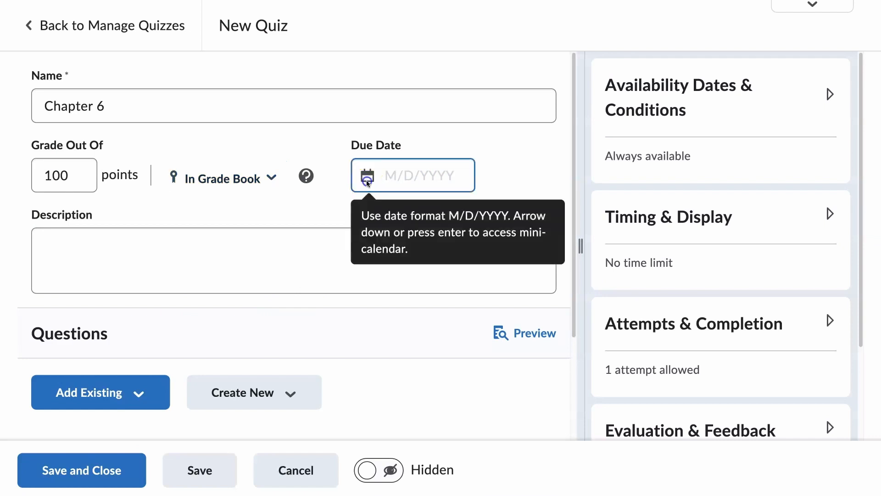
click(367, 183)
click(396, 387)
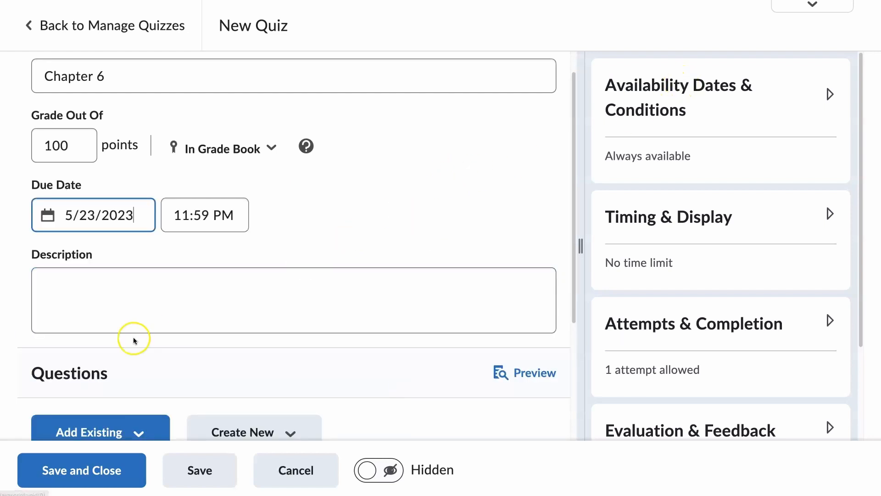
Step: Open the Question Library as the source of existing questions for the quiz
scroll(132, 338, down, 3)
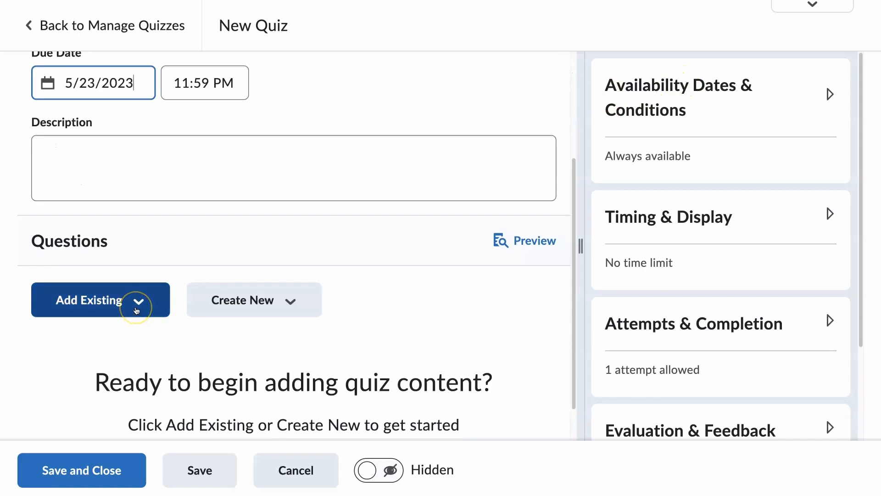
click(225, 299)
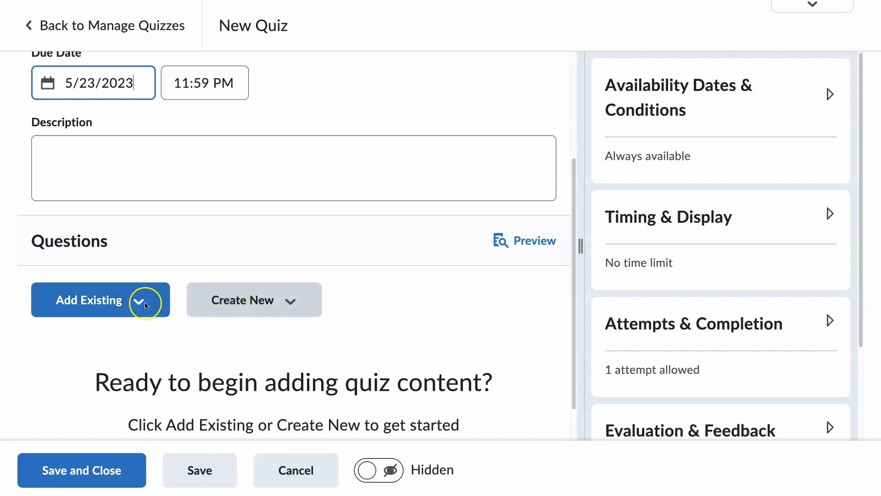
click(118, 304)
click(133, 401)
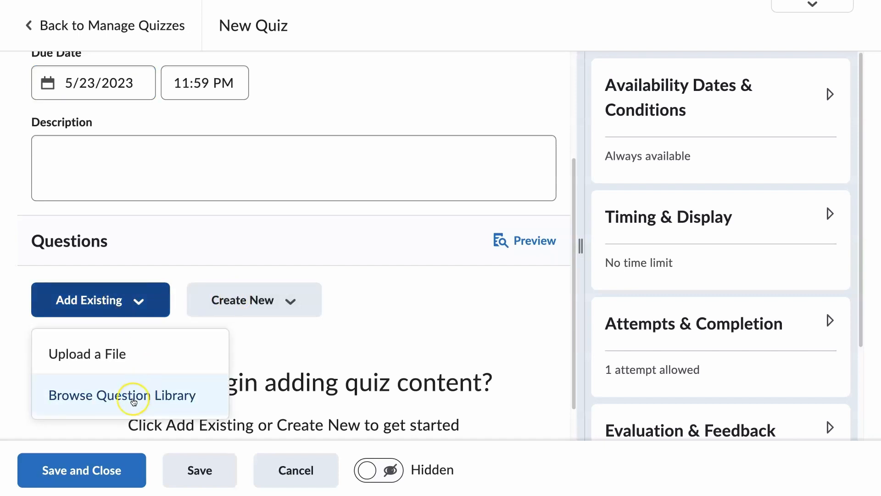
click(159, 358)
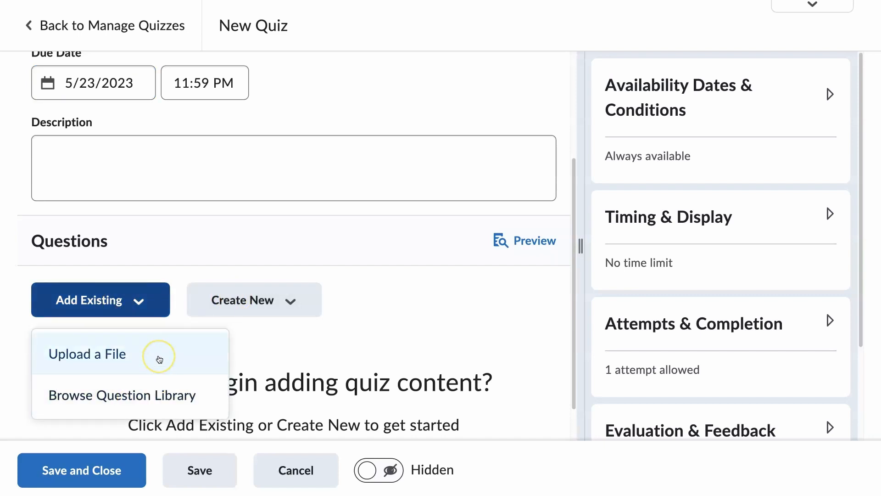
click(147, 403)
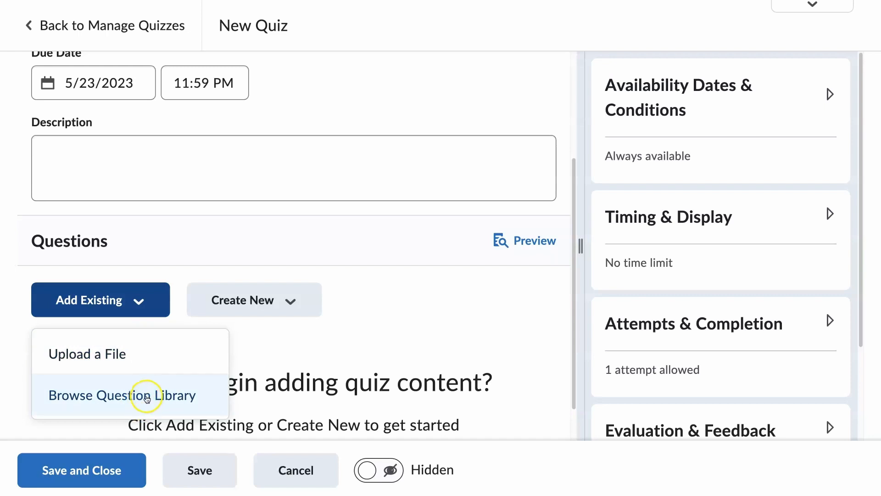
click(146, 399)
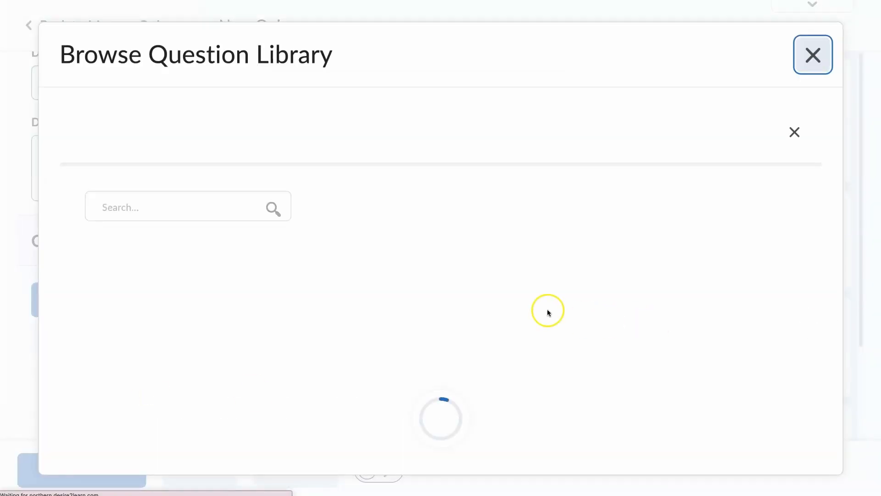
Step: Import the whole "test" section from the Question Library into the quiz
scroll(179, 291, down, 5)
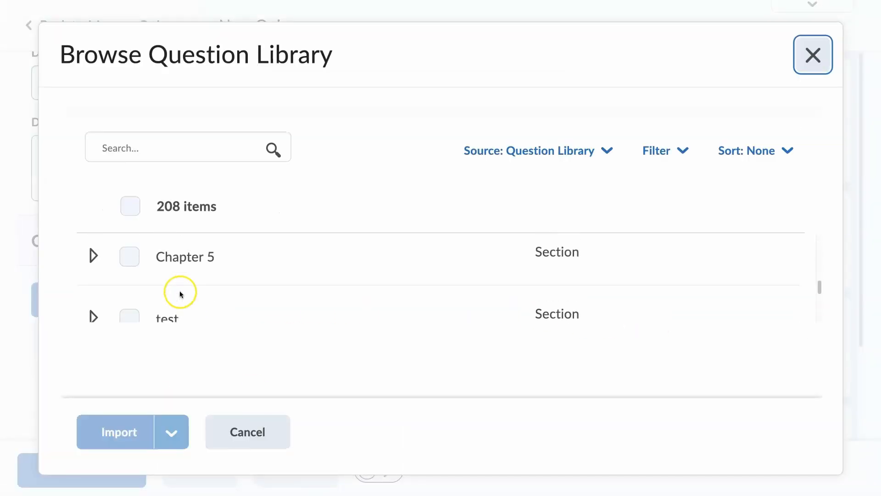
scroll(179, 290, up, 2)
scroll(180, 294, down, 2)
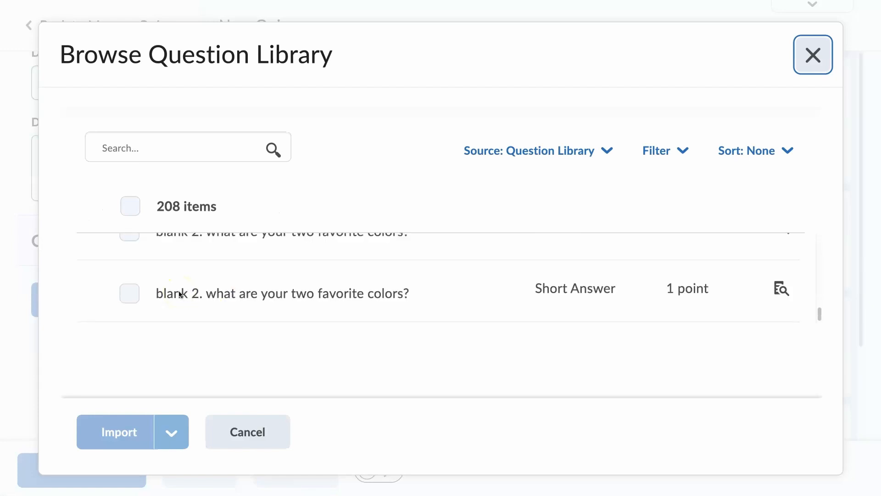
scroll(179, 291, up, 1)
click(129, 287)
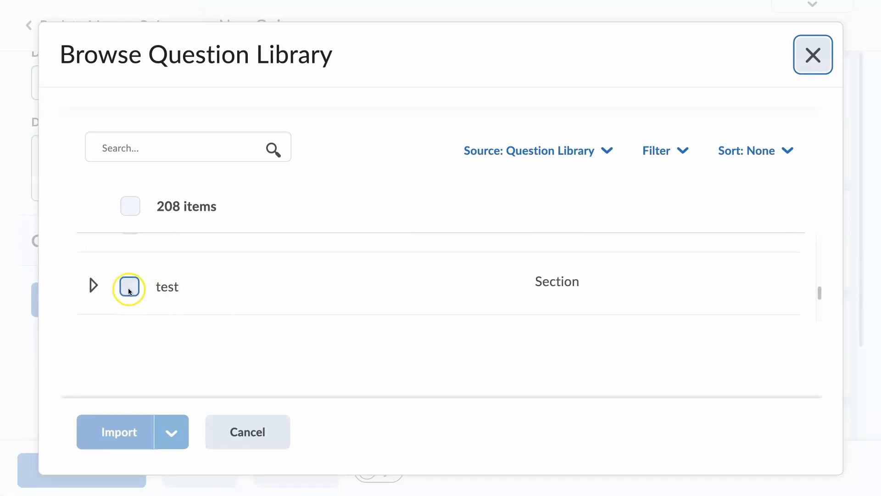
click(129, 434)
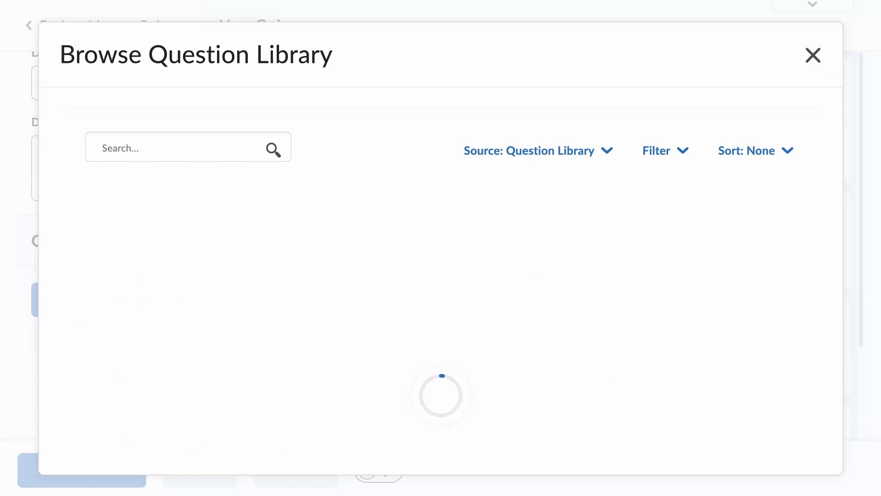
scroll(390, 276, down, 4)
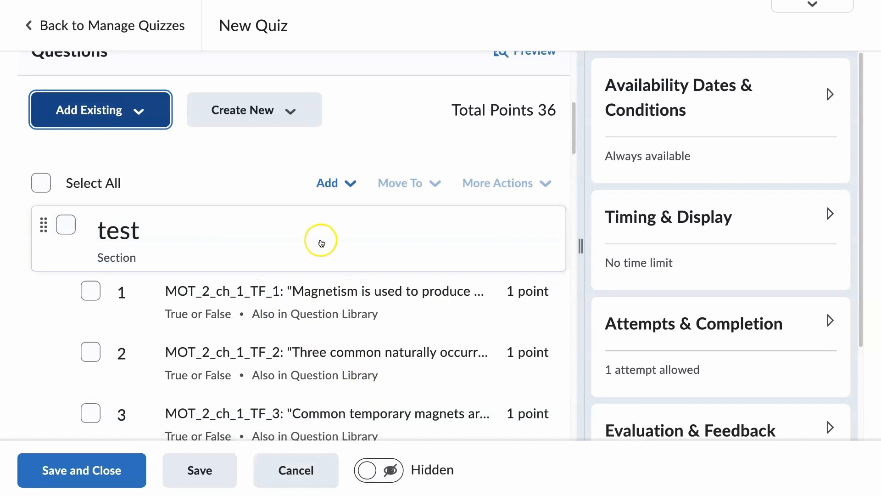
Step: Expand Availability Dates & Conditions and review the start and end dates, release conditions, special access, and password settings
scroll(345, 307, up, 8)
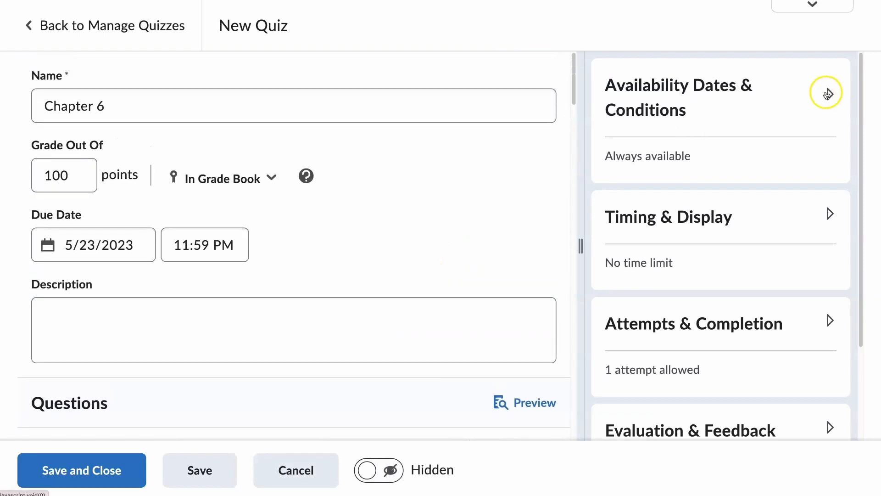
click(828, 94)
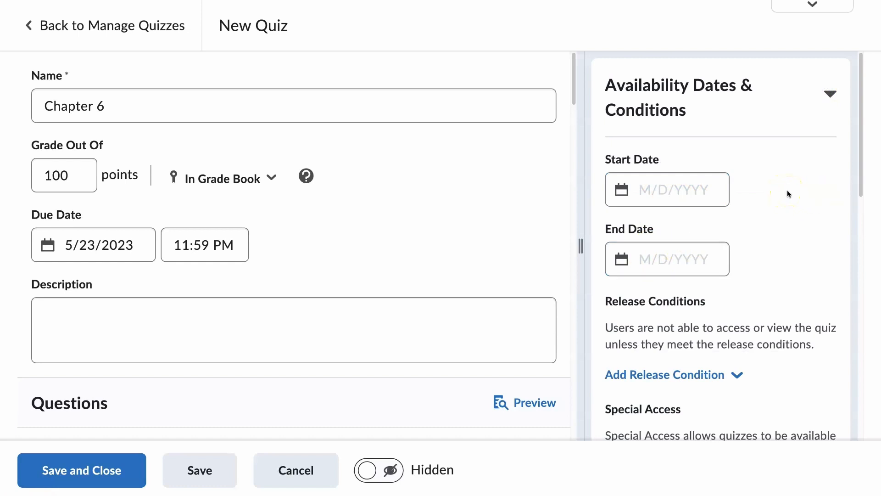
scroll(787, 191, down, 3)
click(629, 143)
click(717, 195)
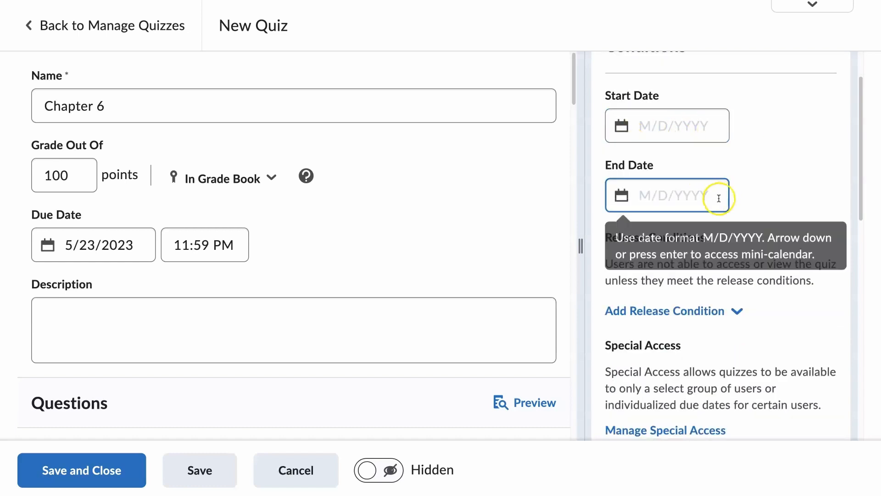
click(767, 204)
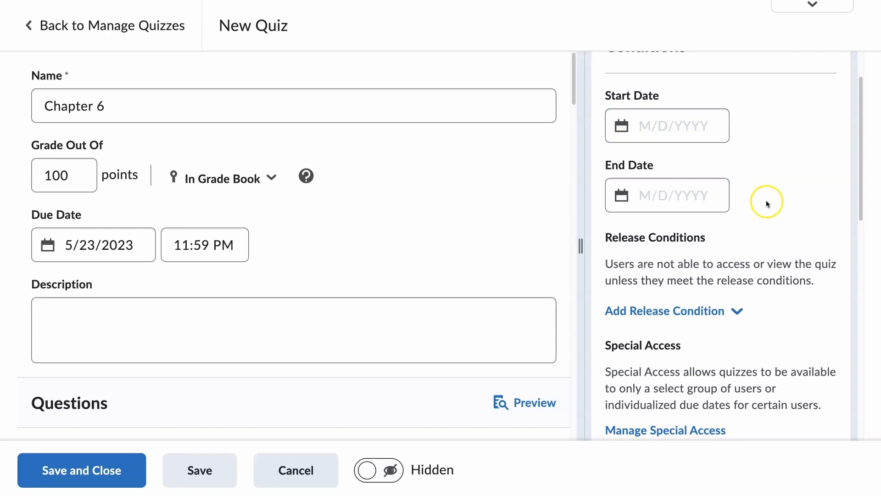
scroll(766, 202, down, 5)
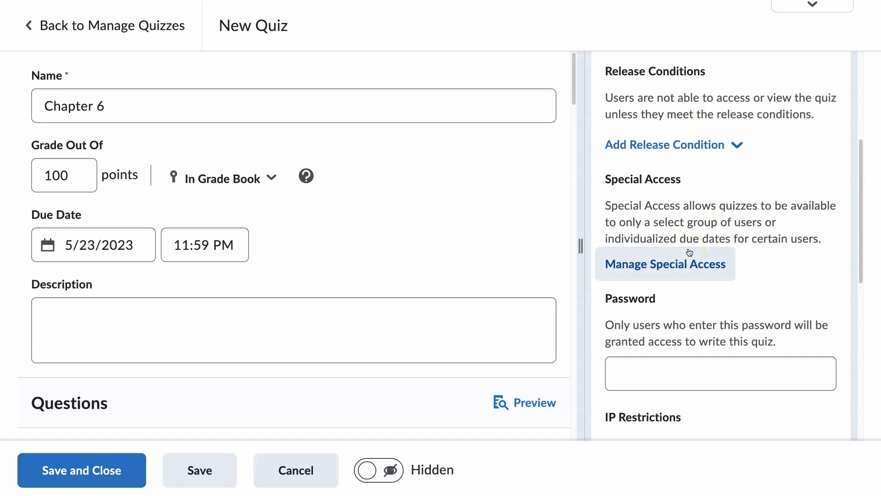
scroll(746, 247, down, 3)
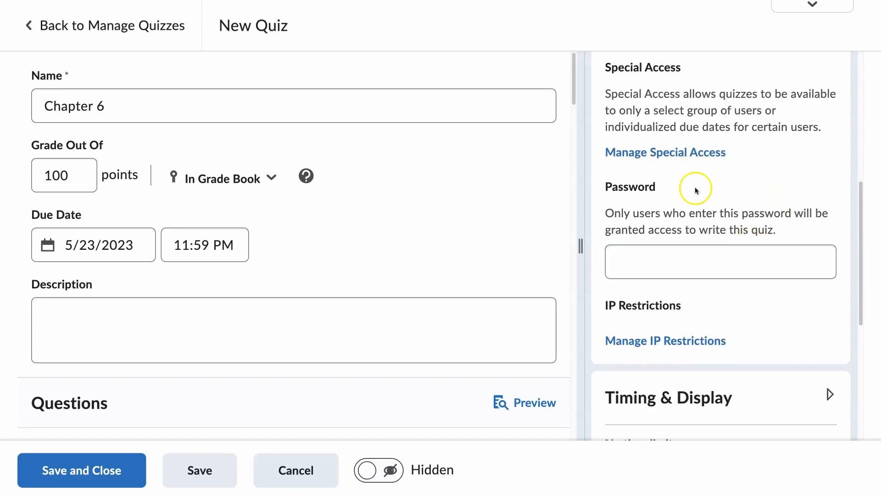
click(665, 275)
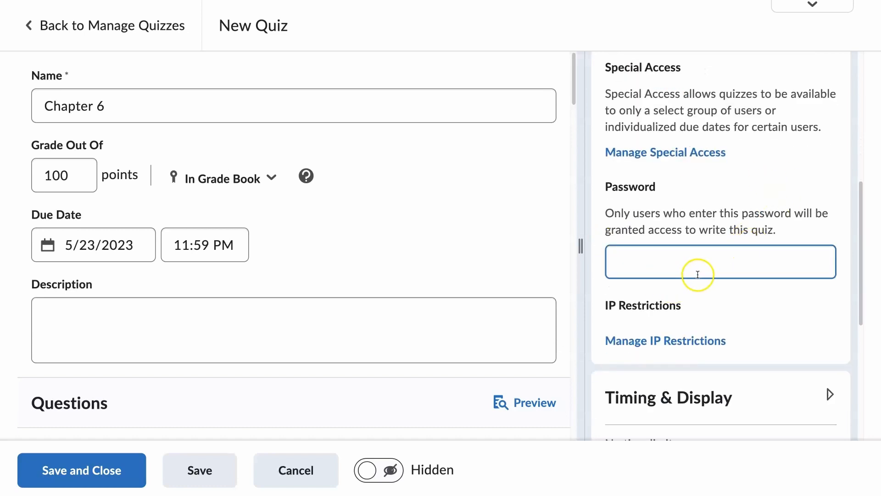
Step: Expand Timing & Display, enable shuffling of questions and sections within the quiz, and review the display options
scroll(735, 353, down, 5)
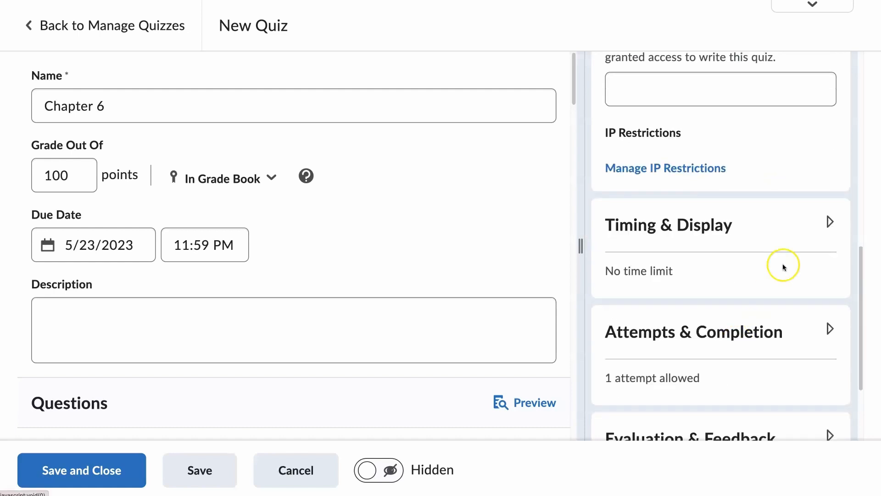
click(690, 234)
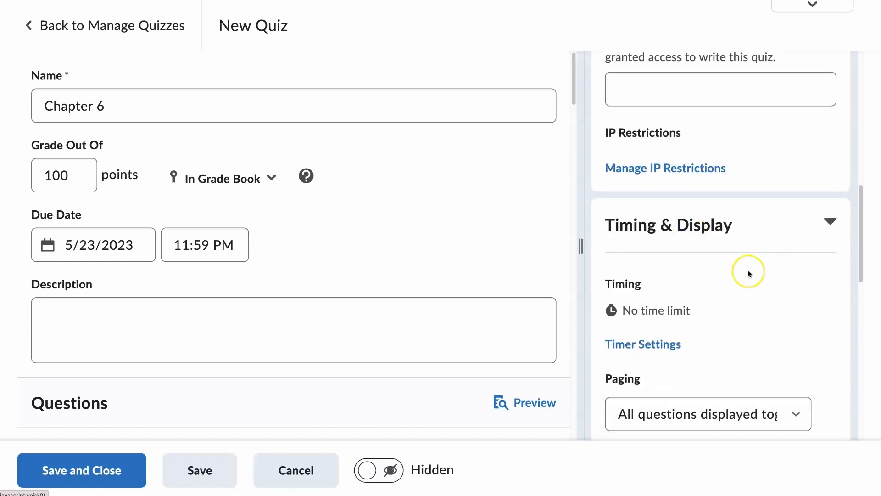
scroll(747, 271, down, 2)
scroll(747, 274, down, 2)
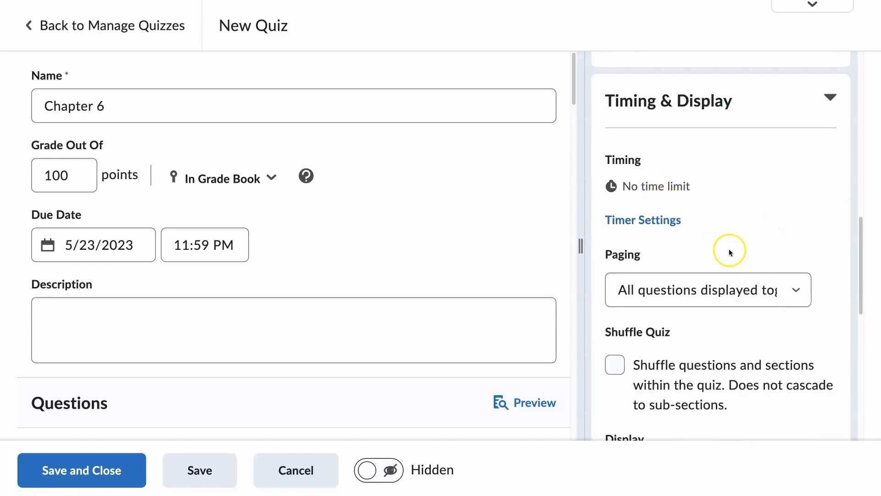
scroll(731, 249, down, 4)
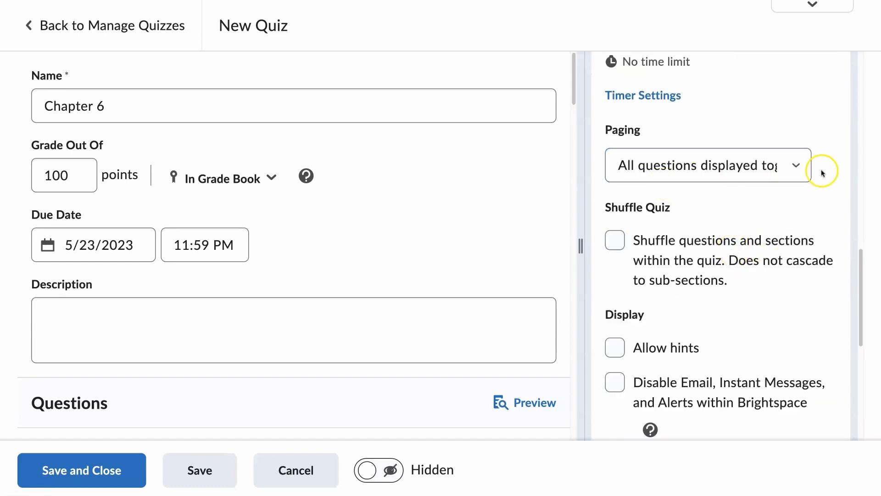
click(615, 244)
scroll(732, 354, down, 2)
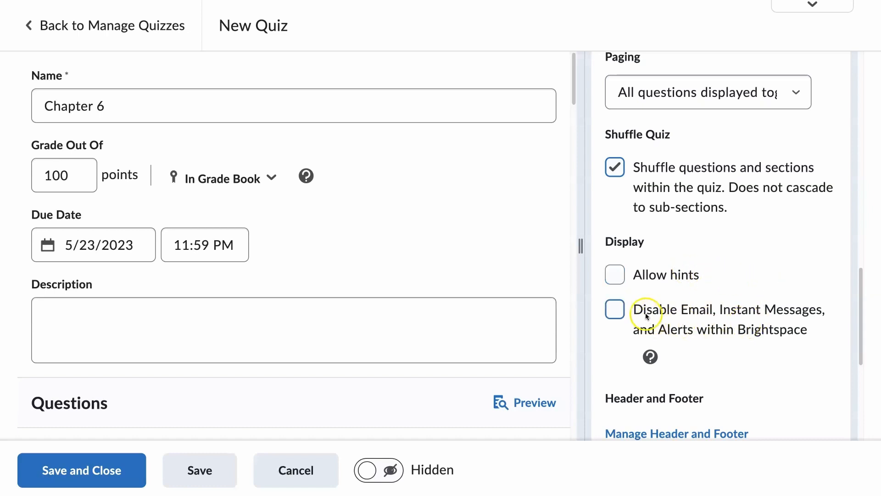
drag(634, 314, 809, 329)
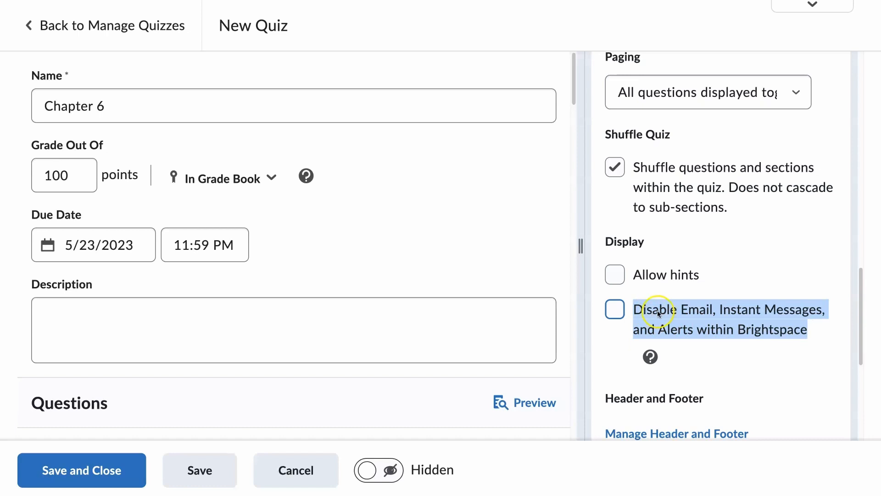
Step: In Attempts & Completion, allow 2 attempts and set the overall grade calculation to Average of all Attempts
scroll(658, 314, down, 5)
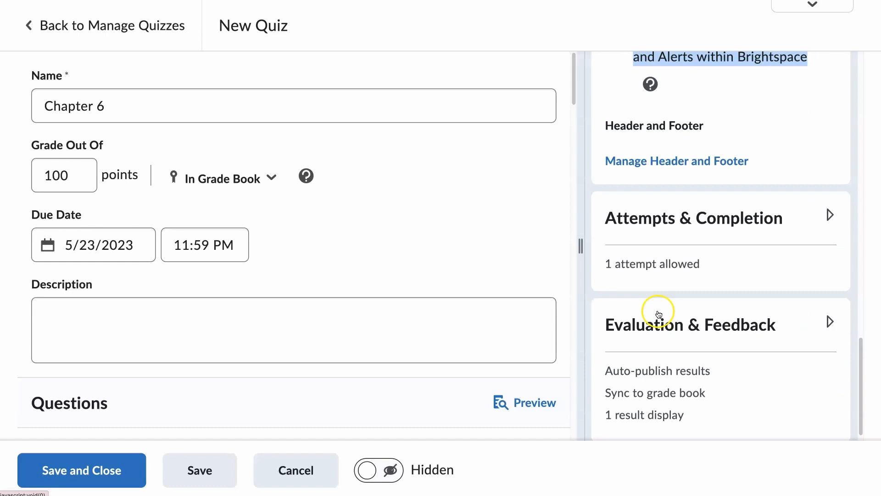
click(828, 214)
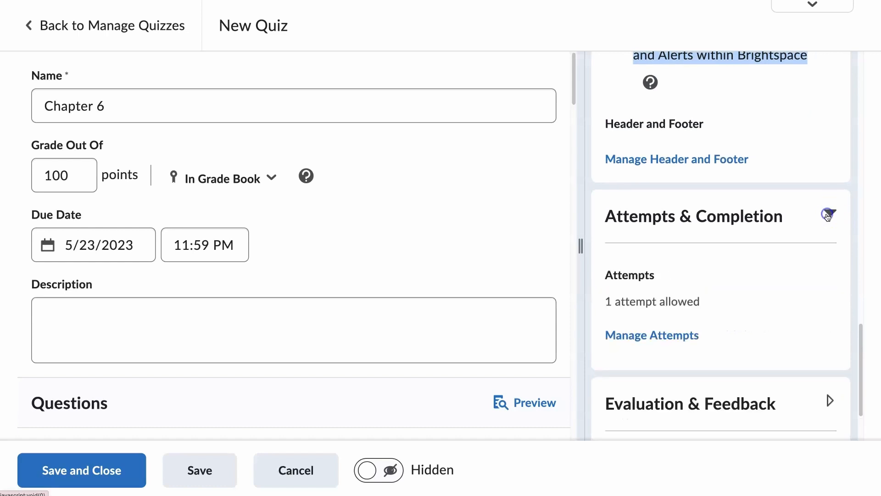
scroll(732, 335, down, 1)
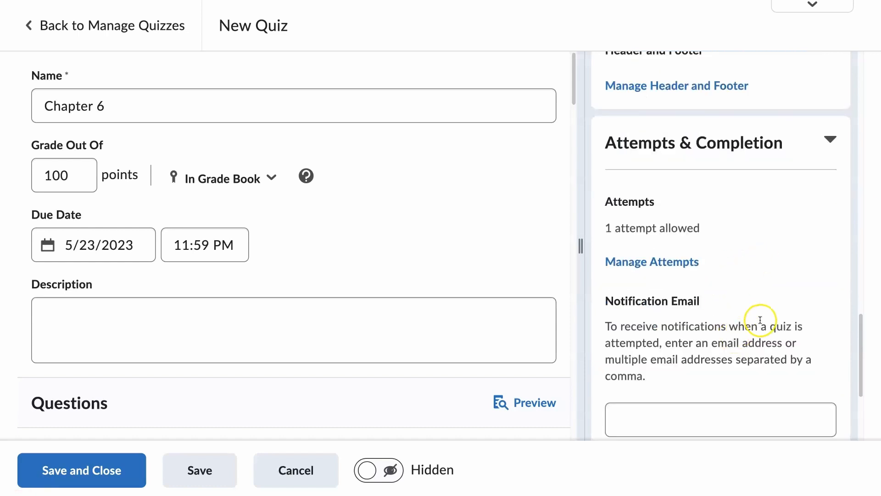
scroll(758, 316, down, 4)
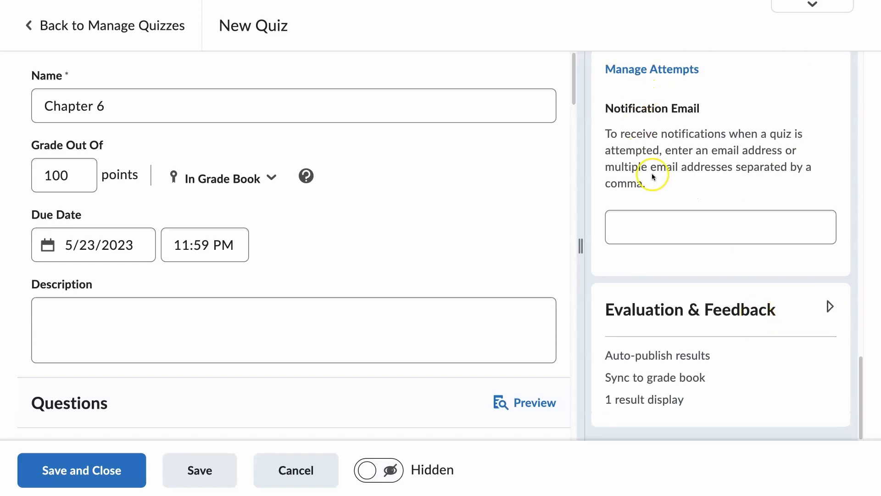
scroll(653, 176, up, 4)
click(675, 234)
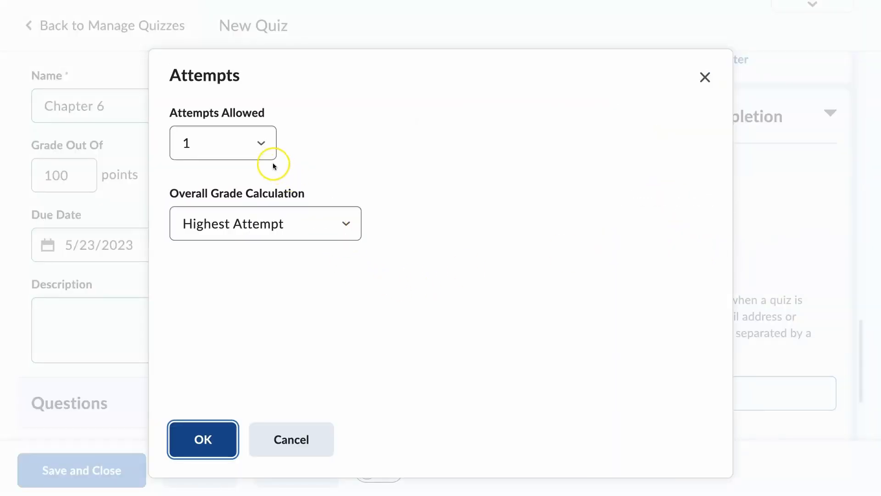
click(255, 143)
click(248, 162)
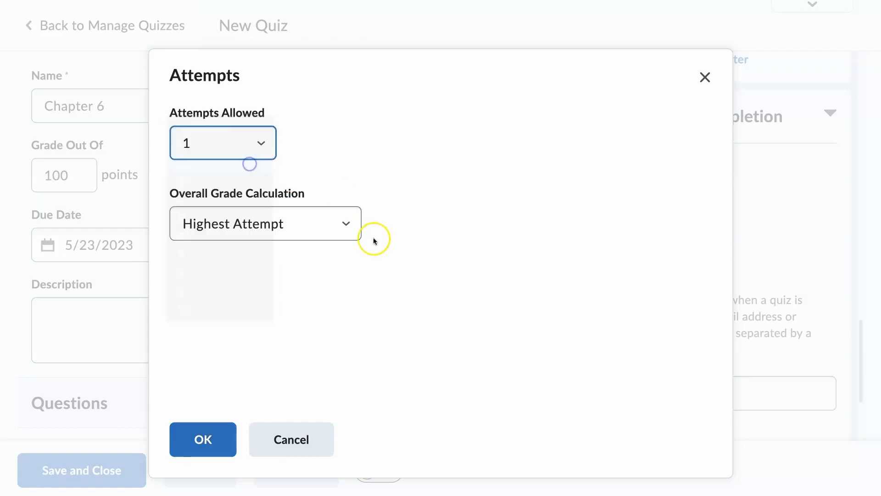
click(311, 227)
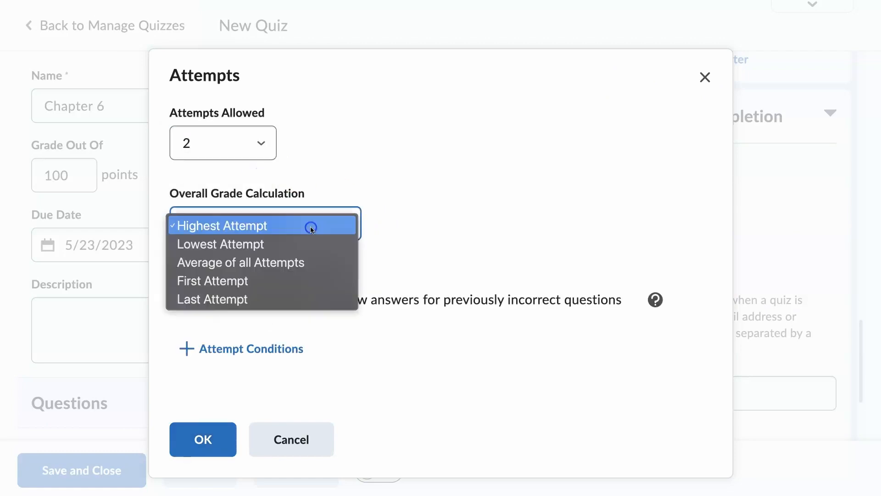
click(299, 265)
click(190, 438)
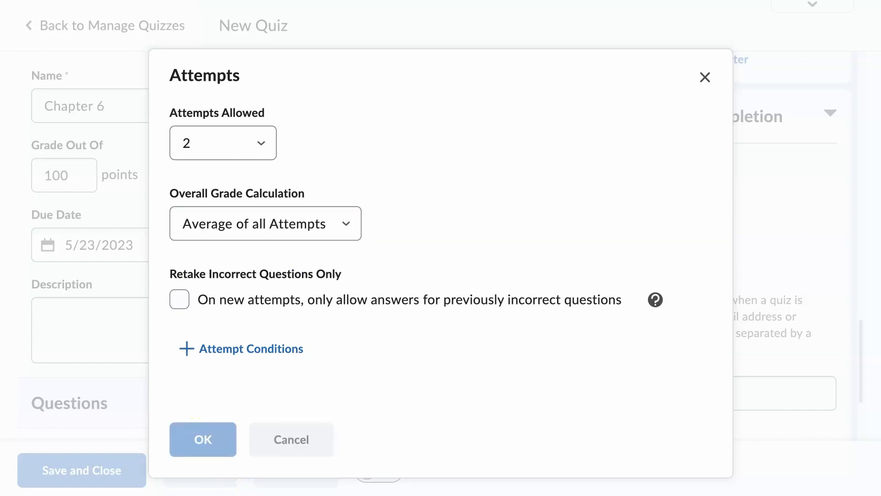
Step: Review the Notification Email field and the Evaluation & Feedback settings, including the options for which questions learners see once results are published
scroll(761, 232, down, 4)
click(755, 214)
click(732, 260)
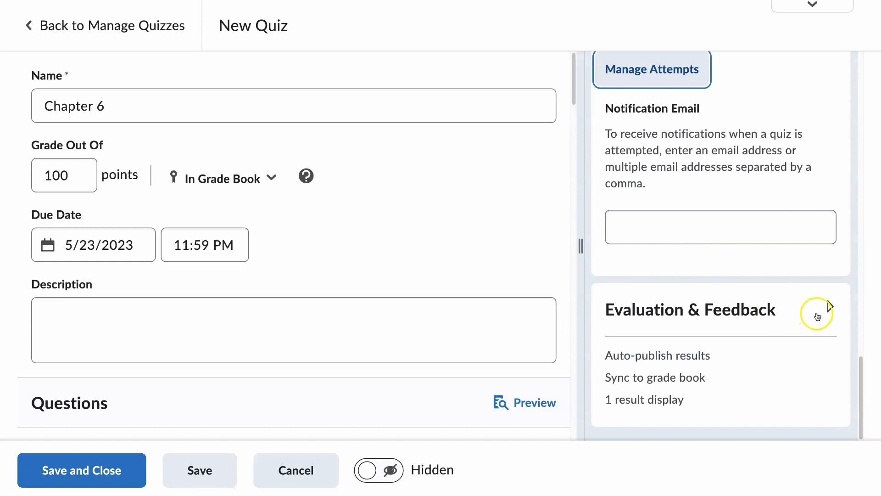
click(829, 305)
scroll(748, 324, down, 4)
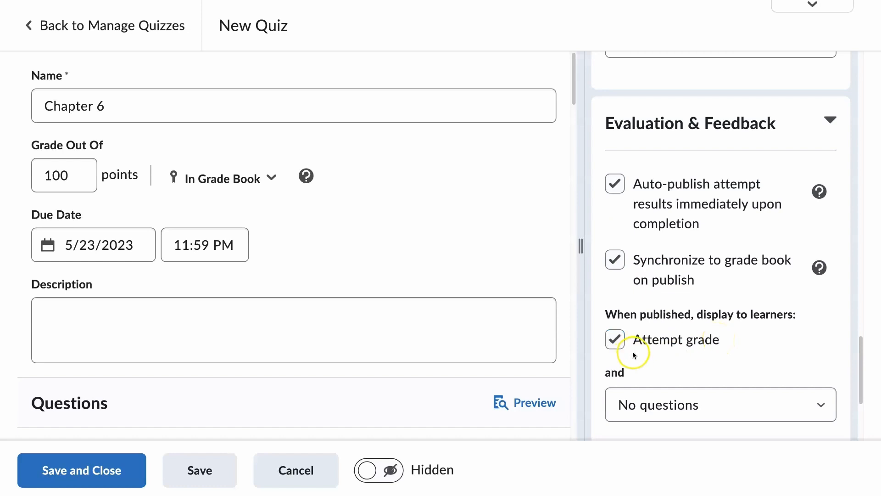
scroll(713, 344, down, 2)
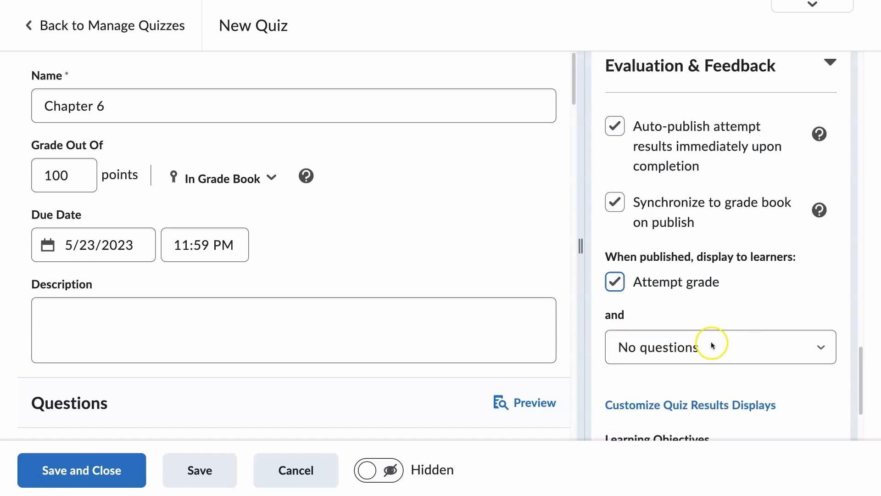
click(716, 351)
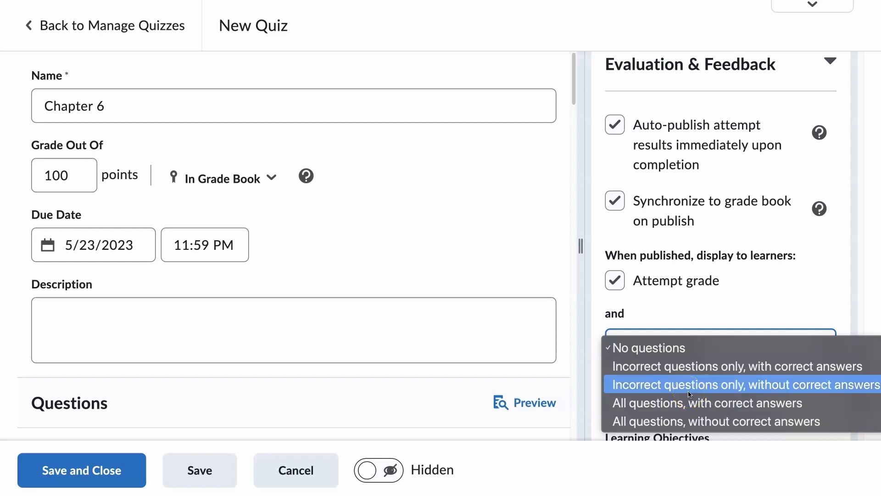
click(767, 308)
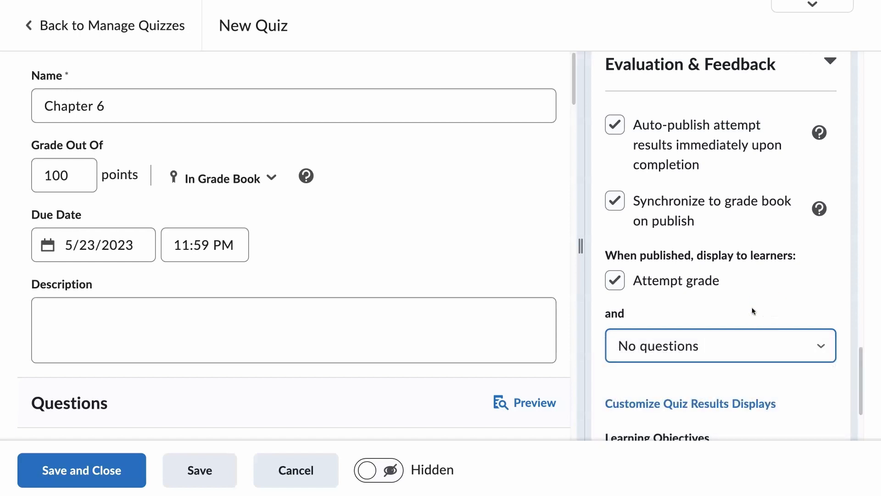
scroll(752, 308, down, 3)
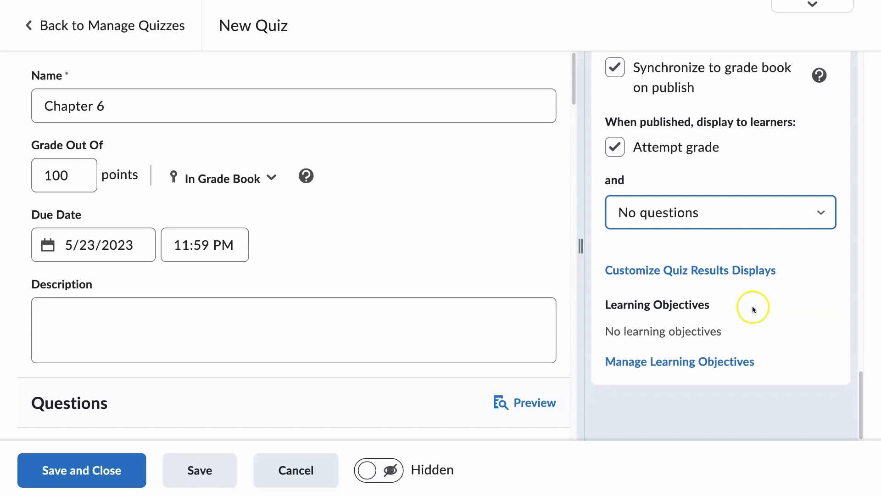
Step: Look through the imported questions in the "test" section, briefly selecting and deselecting the first question
scroll(424, 398, down, 5)
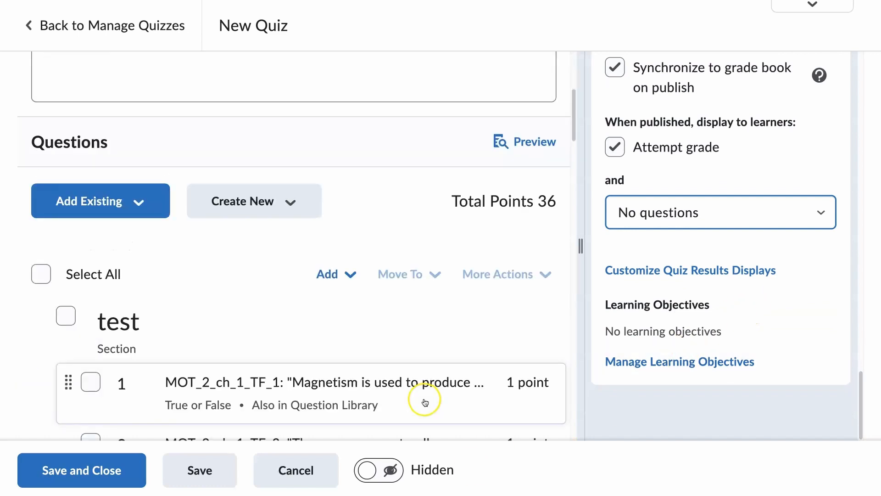
scroll(423, 402, down, 3)
scroll(222, 318, down, 1)
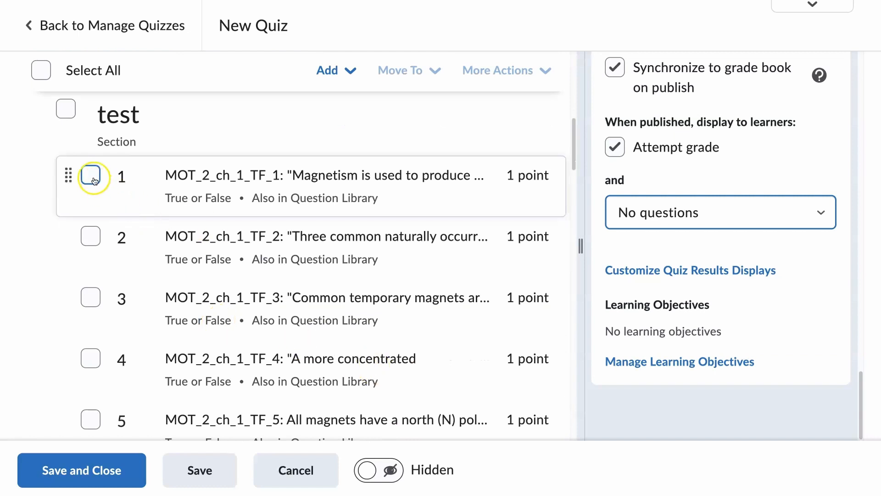
click(91, 176)
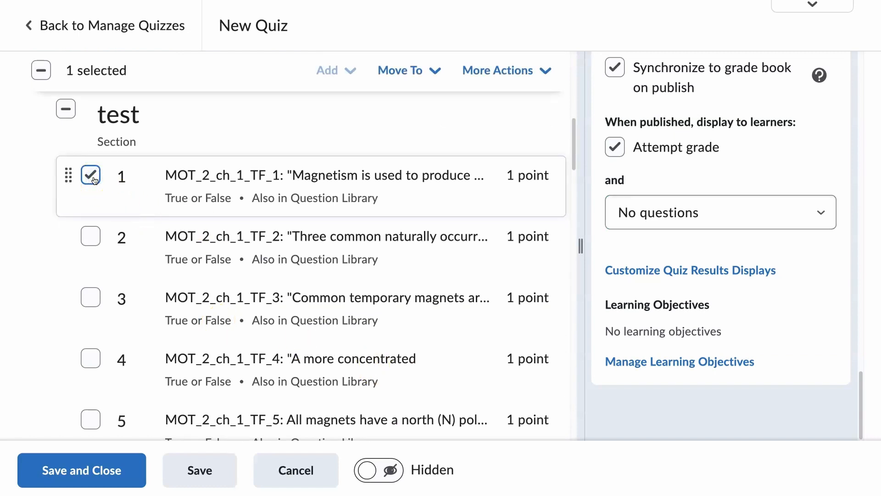
click(91, 177)
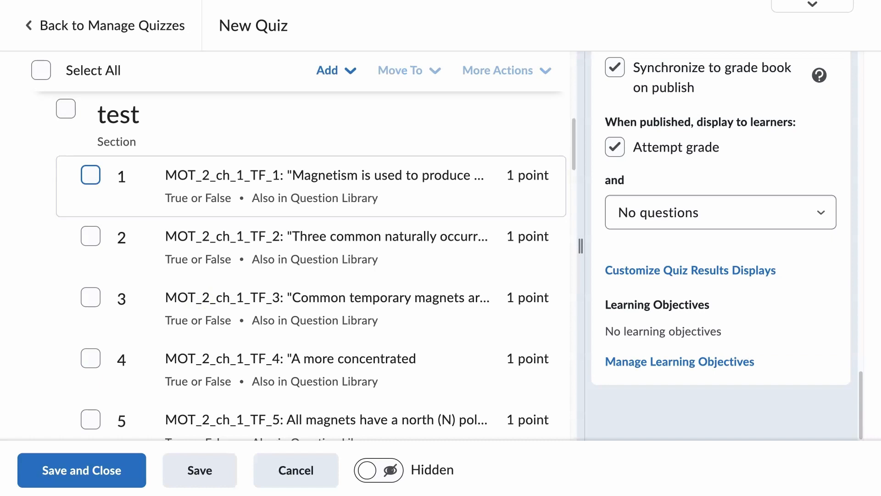
Step: Make the quiz visible, save and close it, and check its entry under Current Quizzes
click(376, 473)
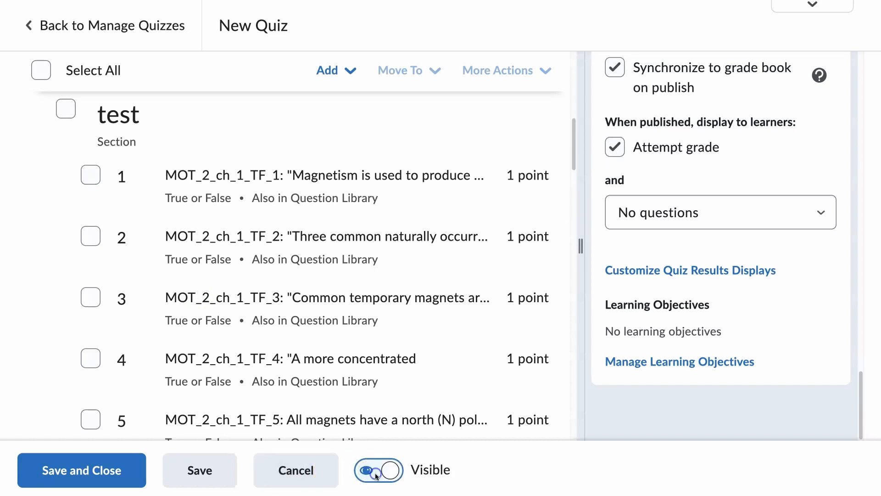
click(46, 469)
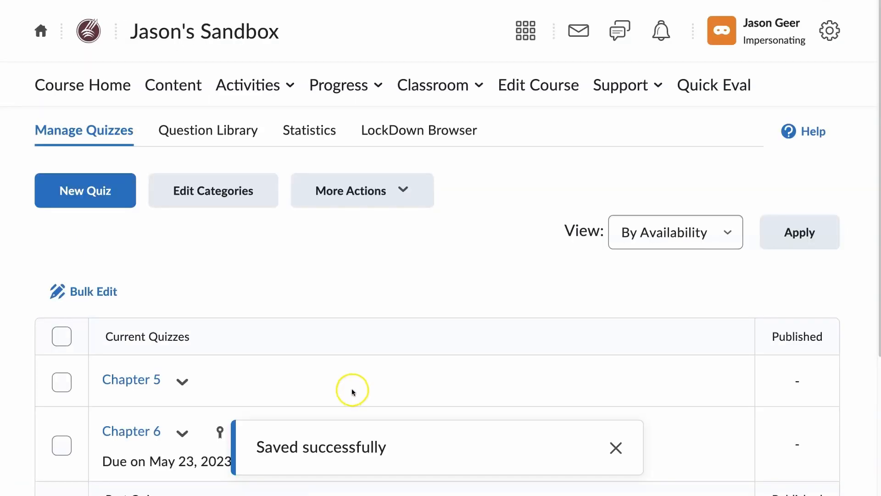
scroll(353, 376, down, 4)
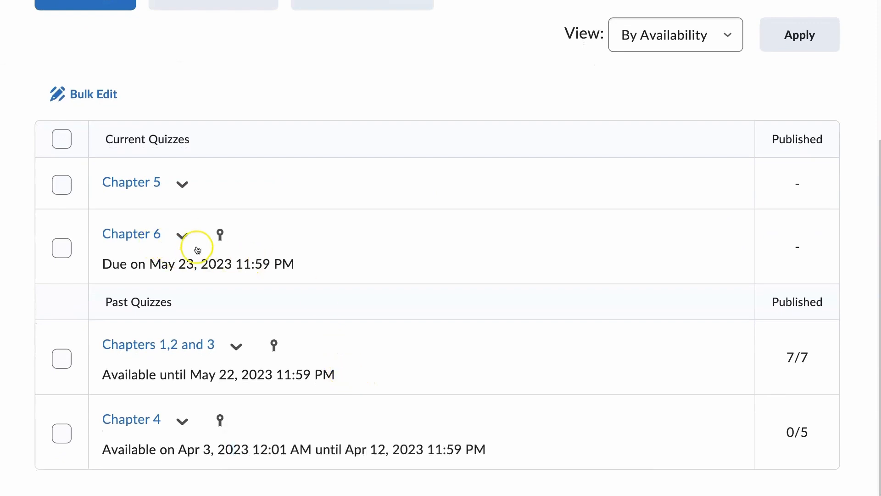
Step: Open Manage Grades in the course grade book and check the Chapter 6 item in the Quizzes category
scroll(324, 283, up, 4)
click(335, 90)
click(329, 131)
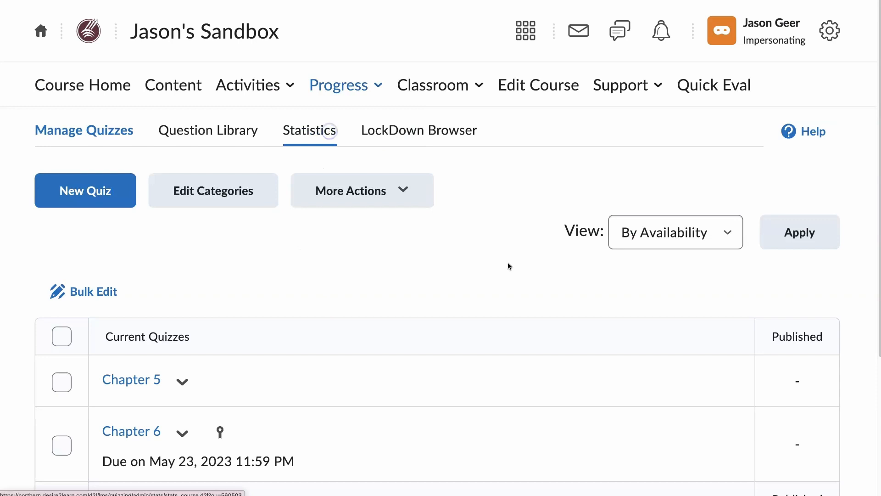
click(159, 133)
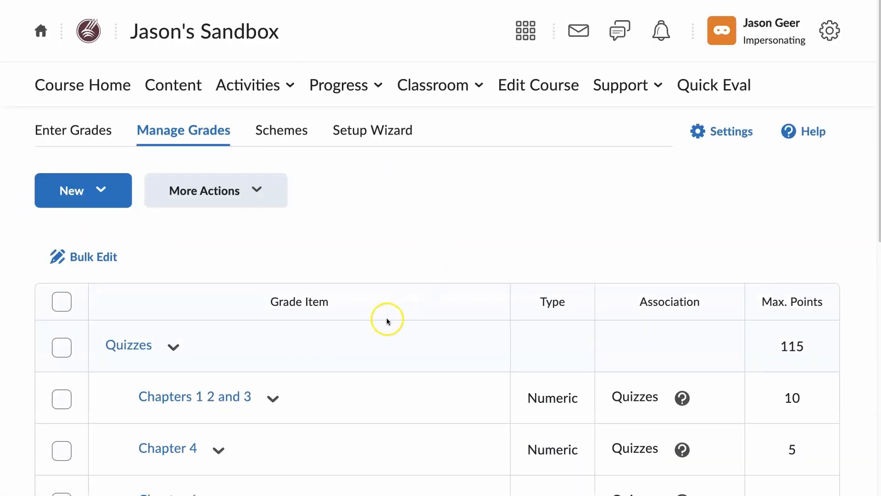
scroll(386, 319, down, 4)
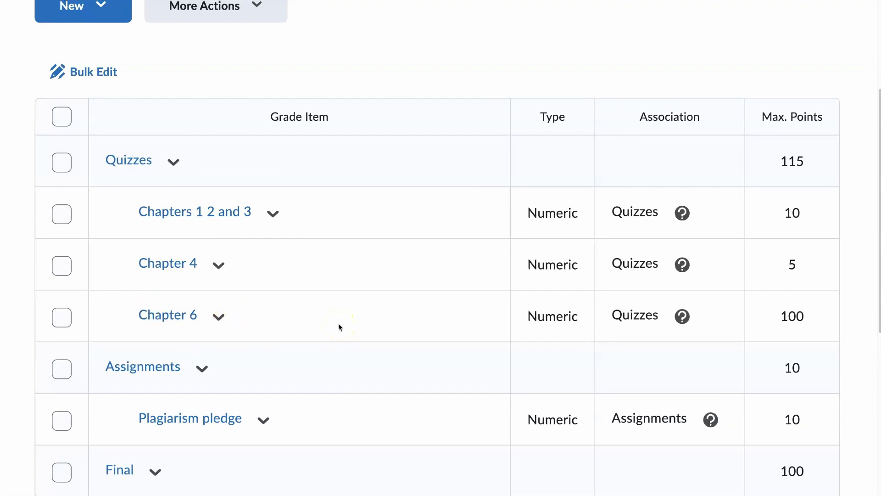
scroll(339, 327, up, 4)
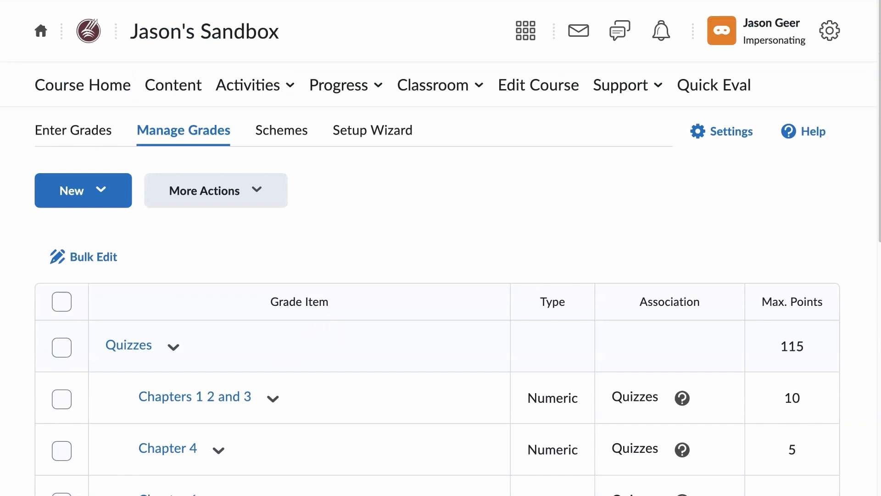